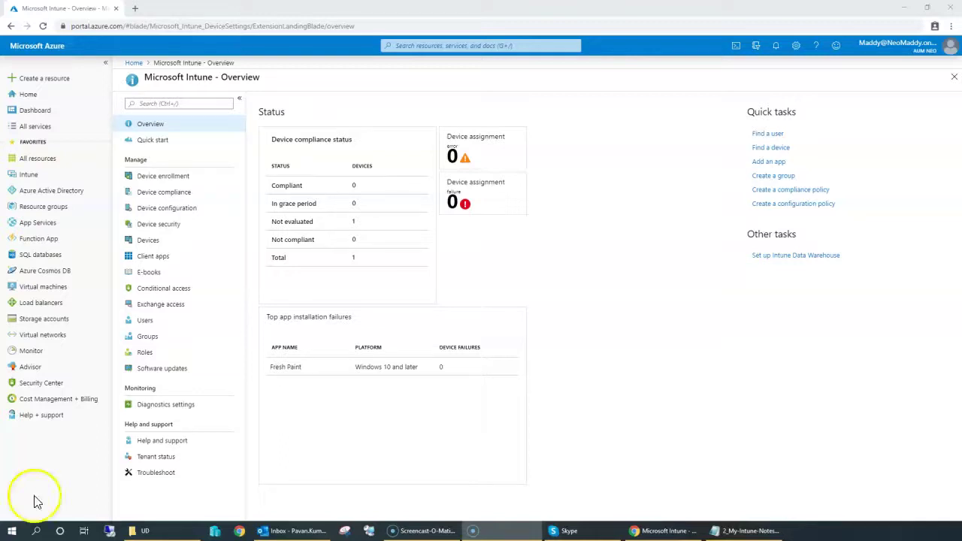
- Go to Windows Autopilot Deployment Profiles under Device enrollment and start a new profile
left_click(159, 177)
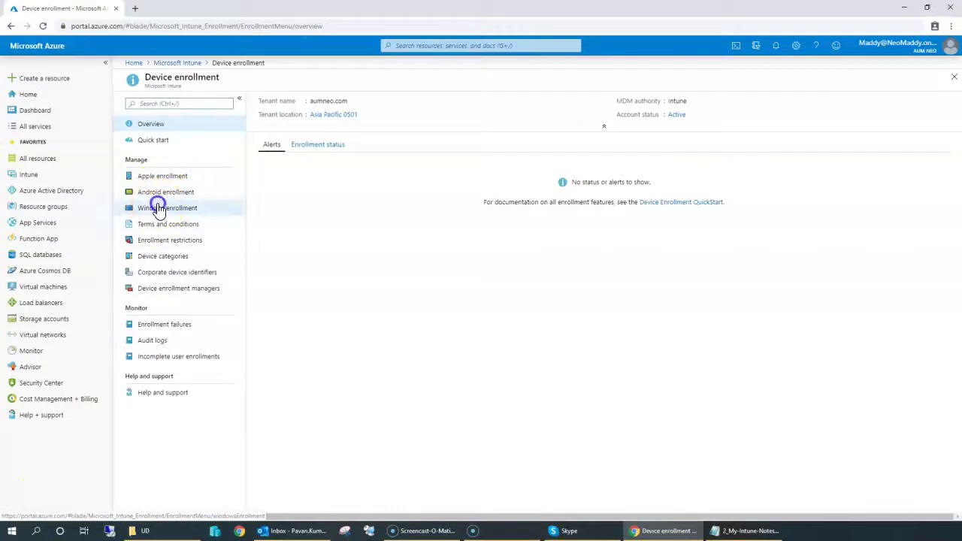
left_click(158, 209)
left_click(301, 362)
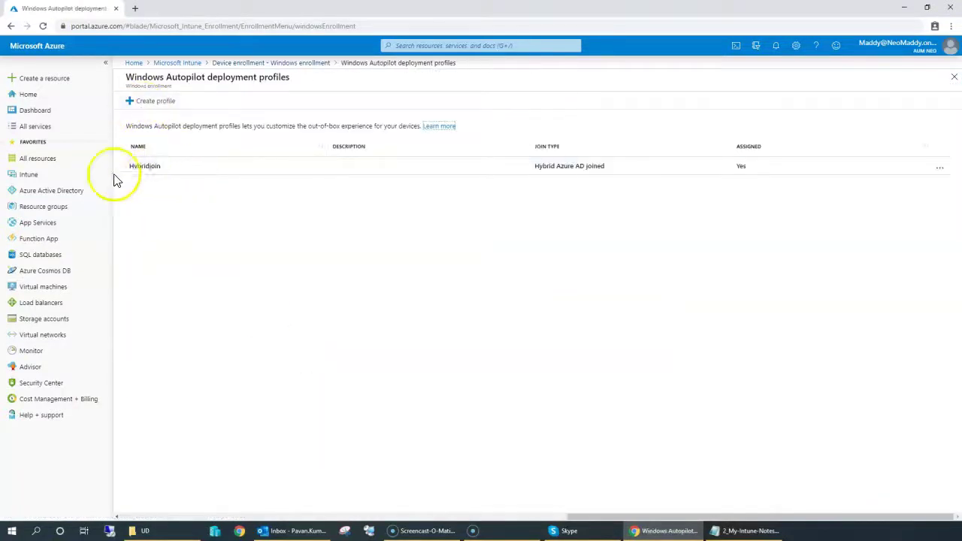
left_click(150, 101)
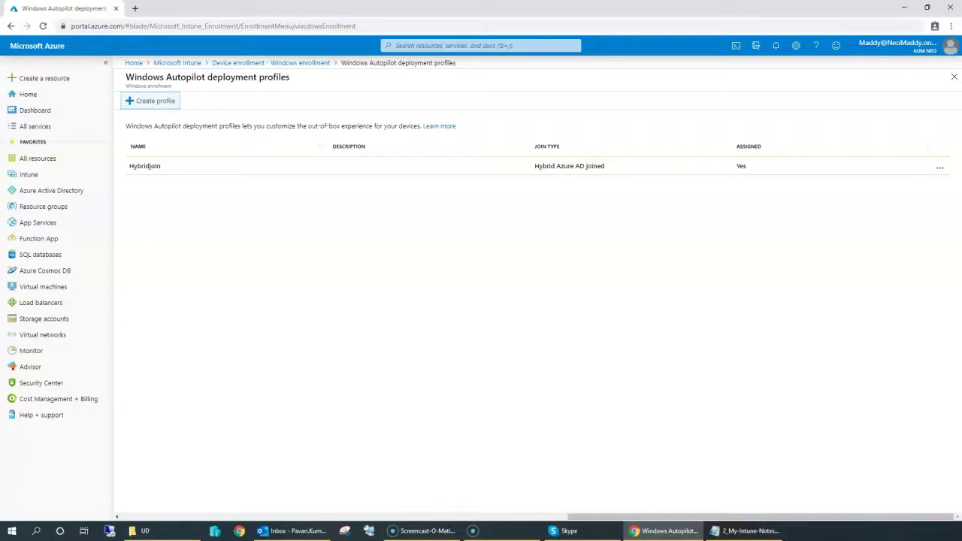
left_click(148, 102)
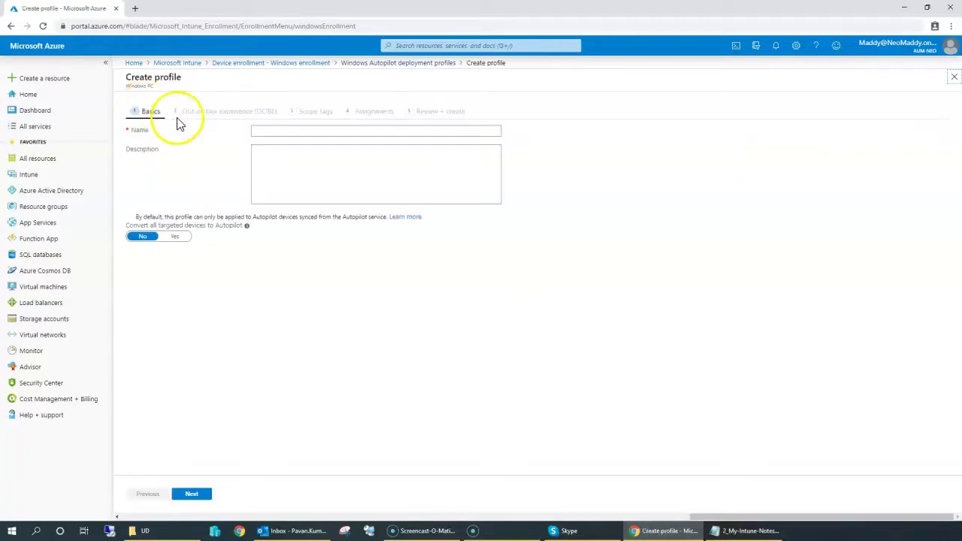
- Name the profile 'SelfDeployment', leave the description empty, and continue to Out-of-box experience
left_click(278, 129)
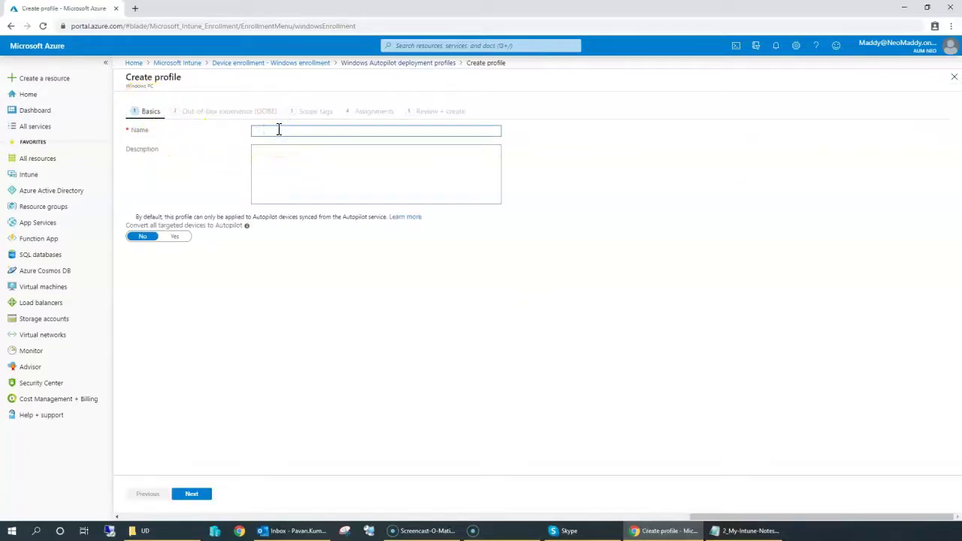
type("SelfDeployment")
key("Tab")
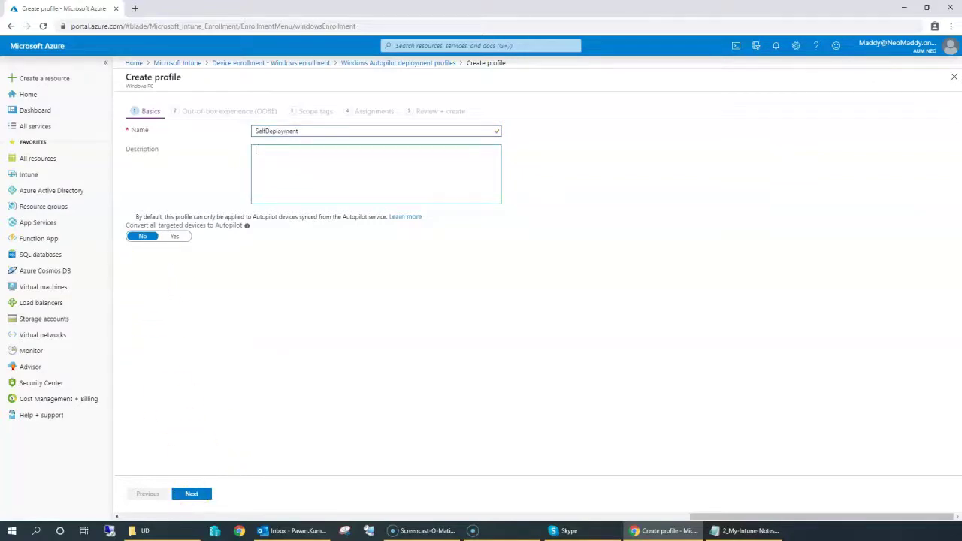
left_click_drag(135, 222, 177, 236)
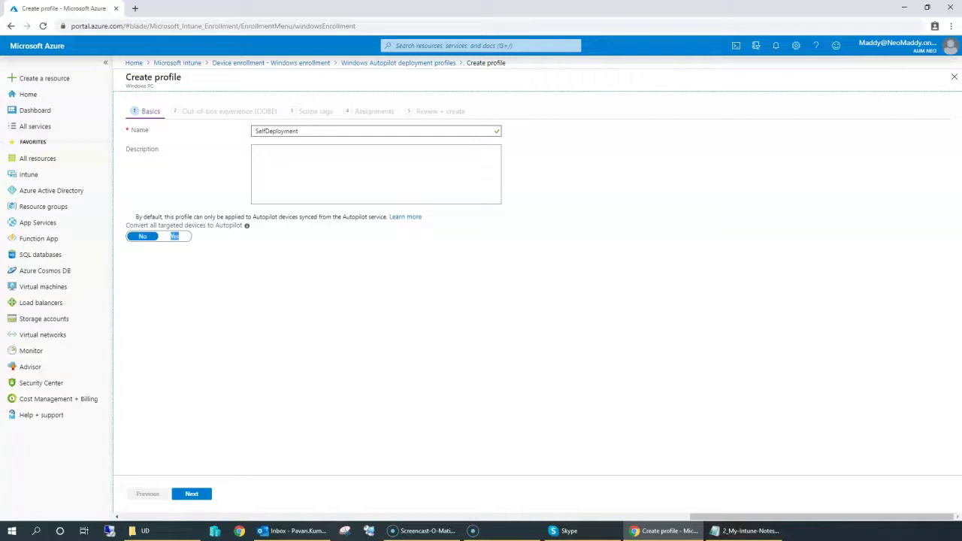
left_click(192, 494)
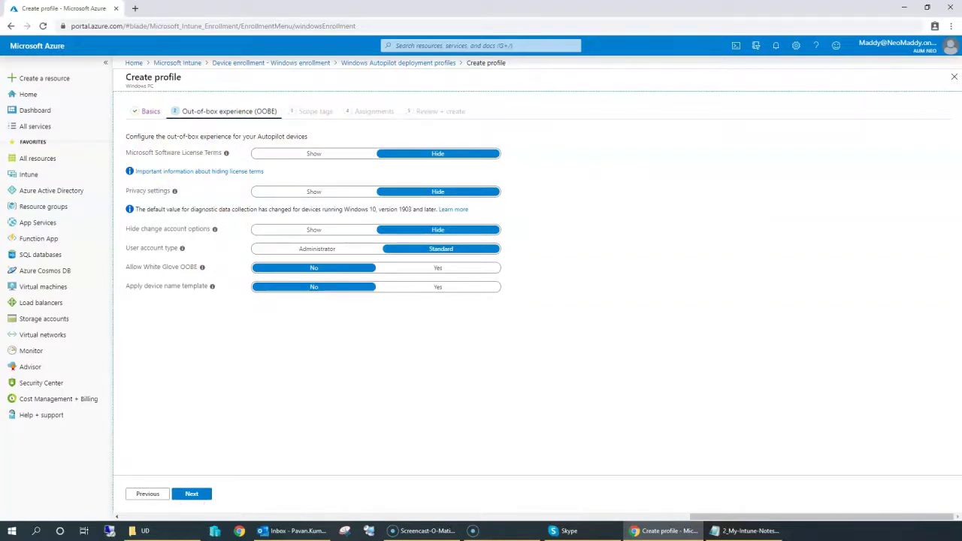
- Choose Self-Deploying (preview) as the deployment mode, fixing the join type to Azure AD joined
left_click(201, 151)
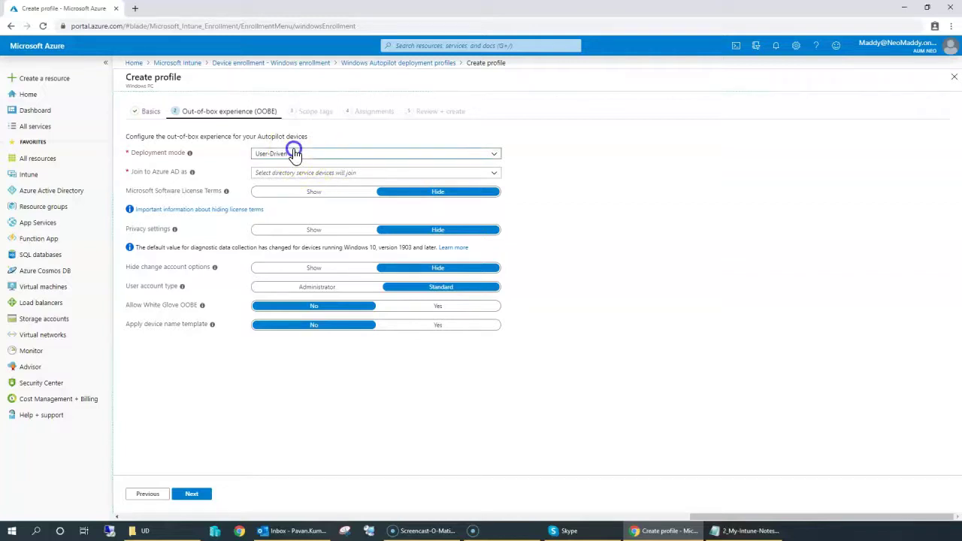
left_click(319, 153)
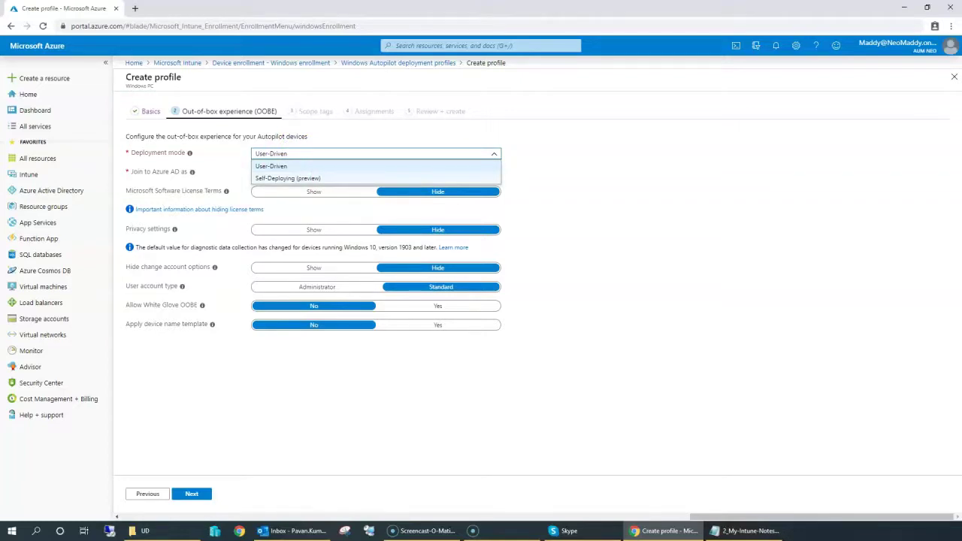
left_click(286, 179)
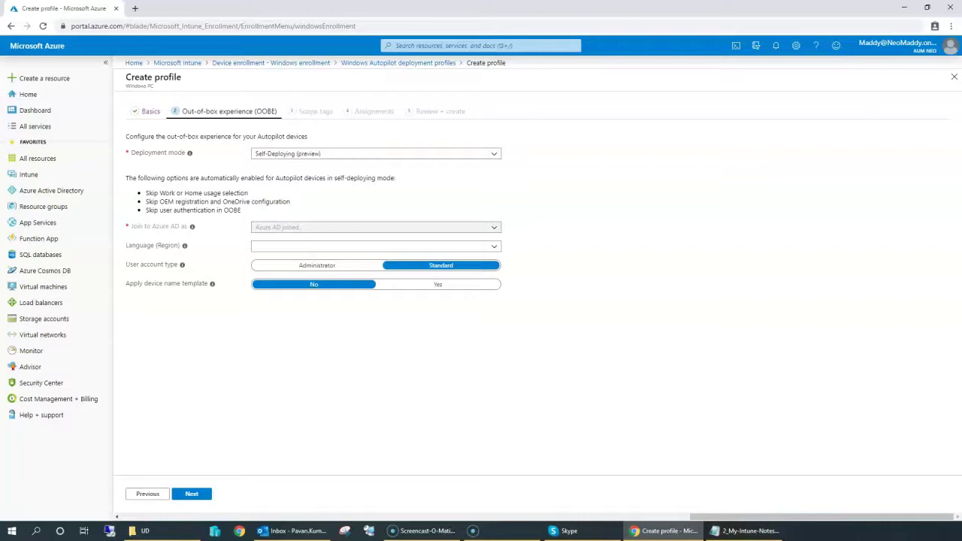
- Review the self-deploying notes on Work/Home selection, OEM registration and user authentication
left_click_drag(159, 193, 212, 199)
left_click(174, 201)
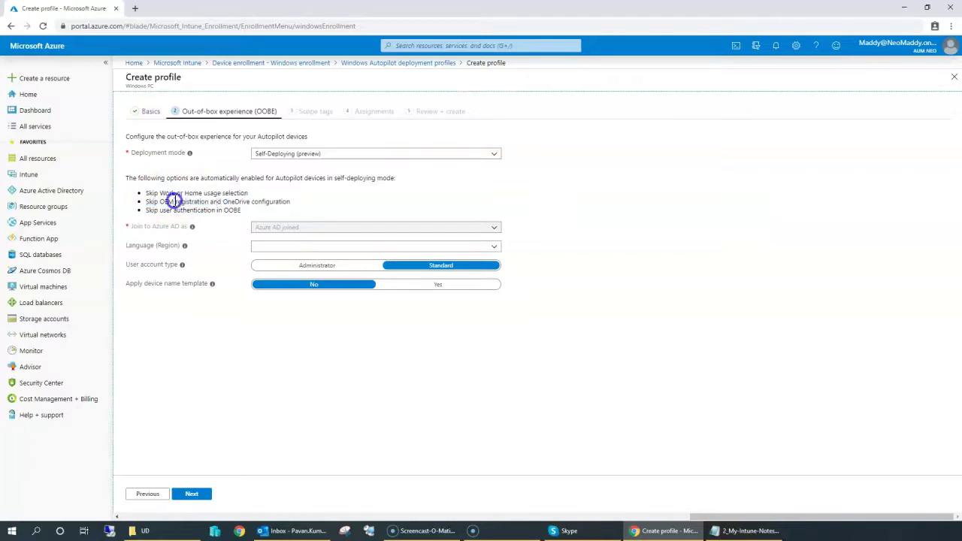
triple_click(174, 201)
triple_click(172, 210)
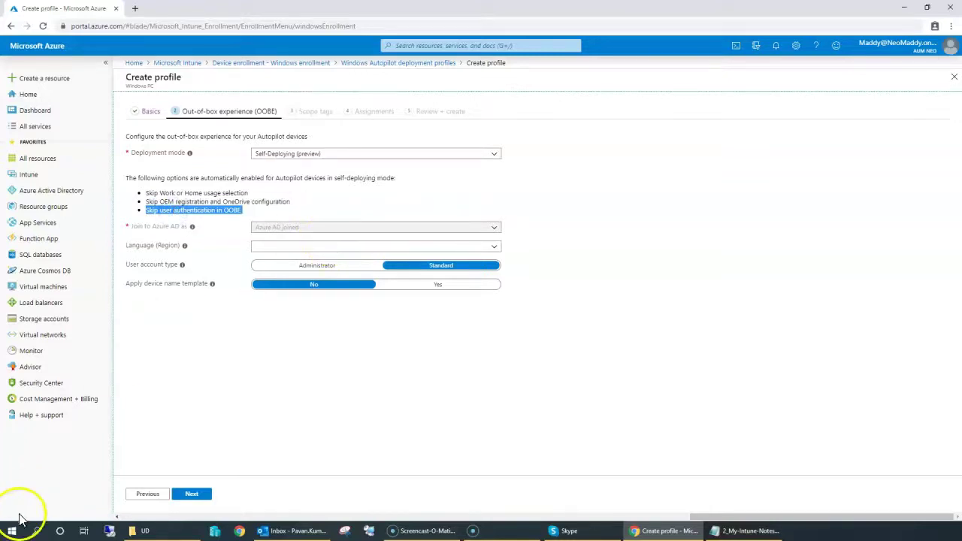
- Set Language (Region) to English (United States) and continue past empty Scope tags to Assignments
left_click(494, 247)
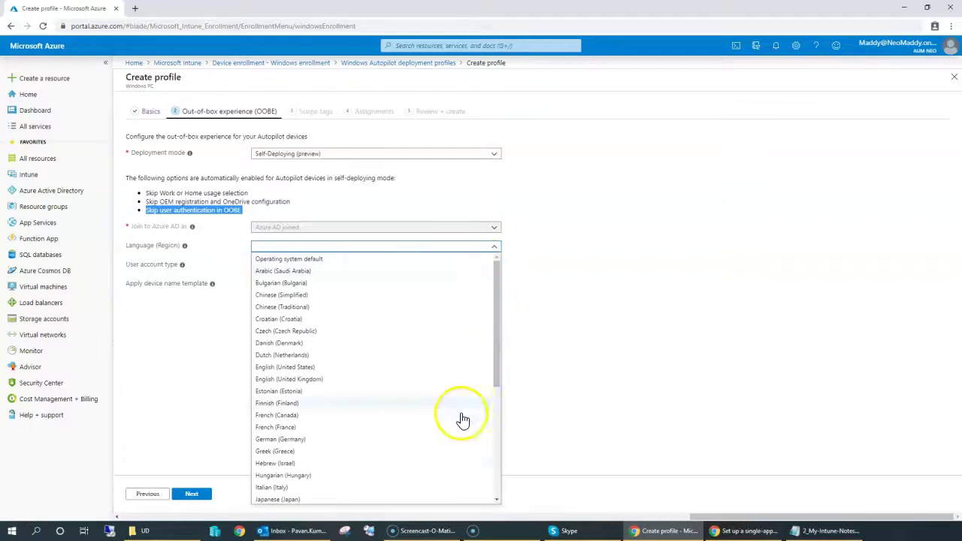
scroll(451, 436, "down", 1)
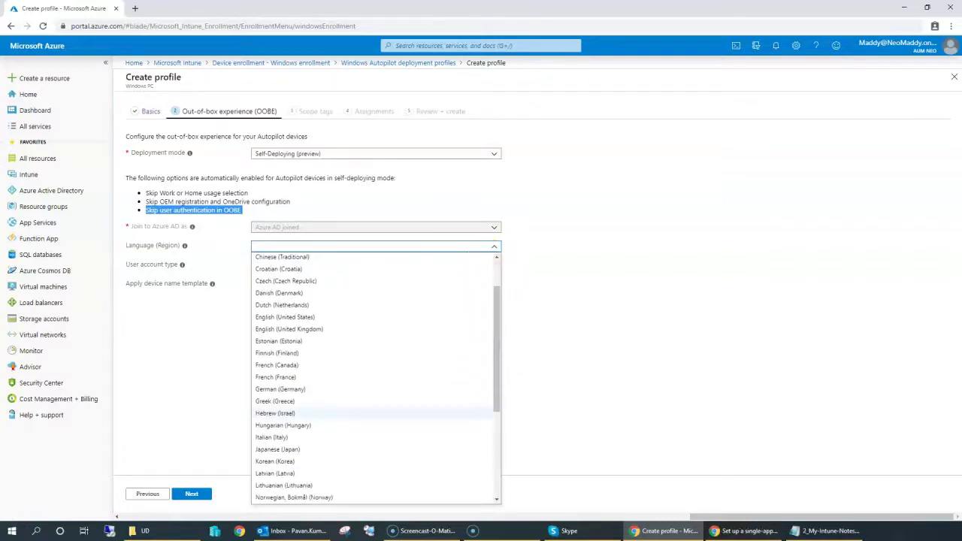
scroll(442, 464, "down", 4)
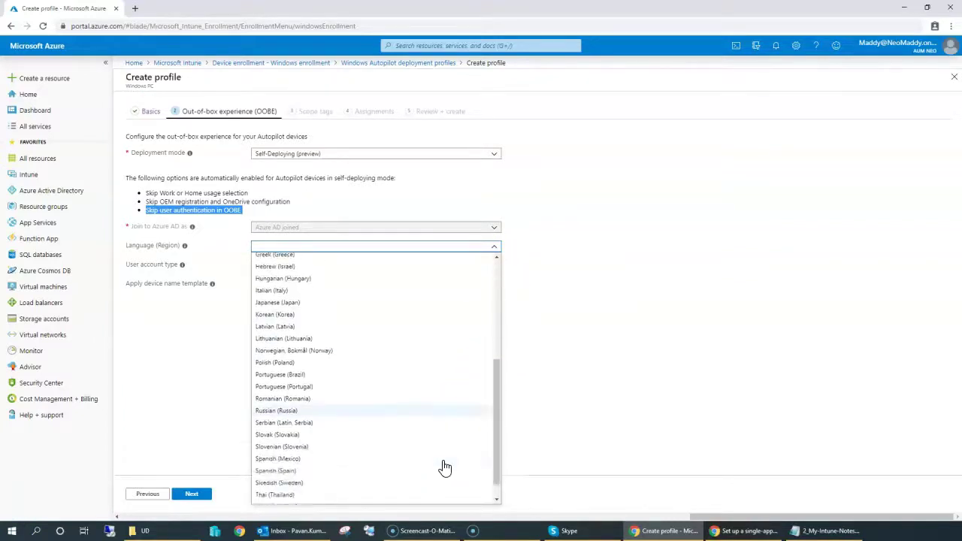
scroll(444, 464, "up", 3)
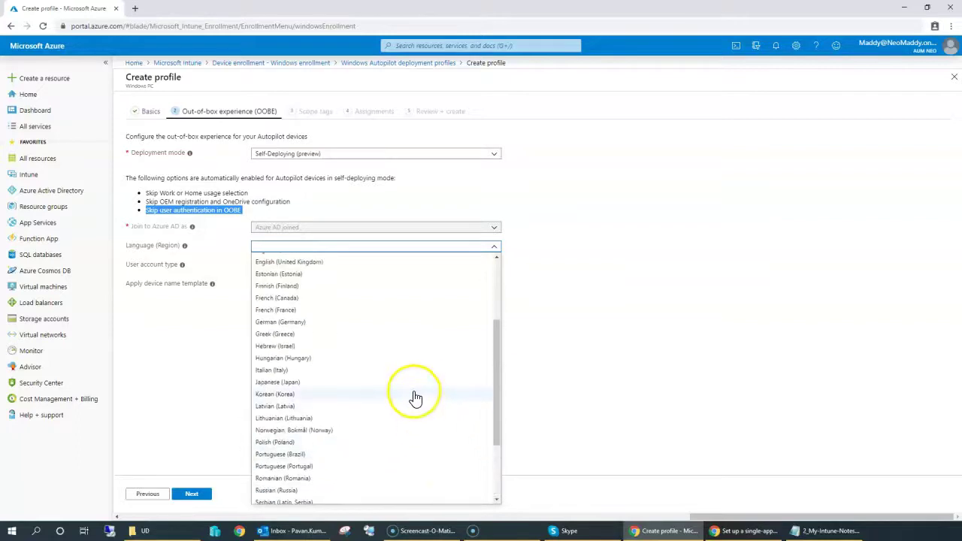
scroll(415, 395, "up", 4)
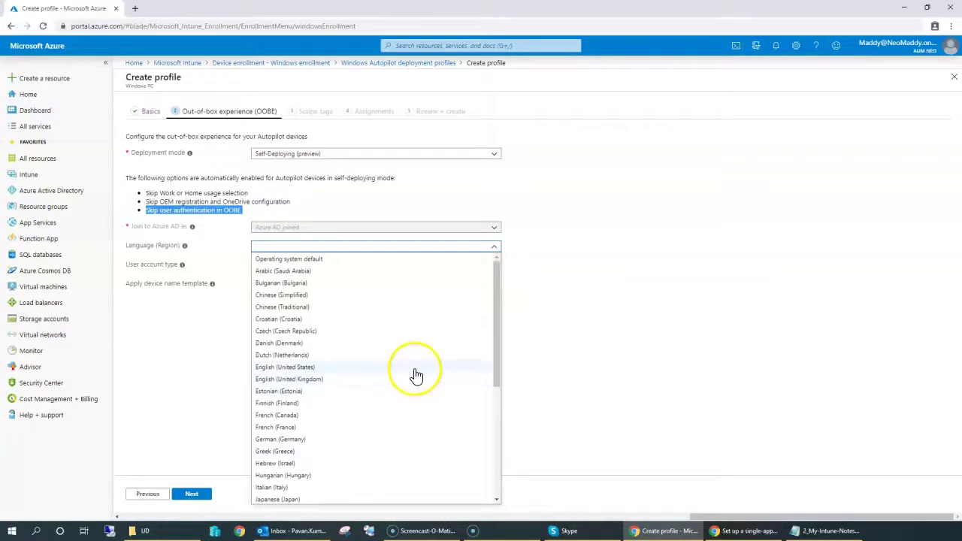
left_click(415, 368)
left_click(286, 412)
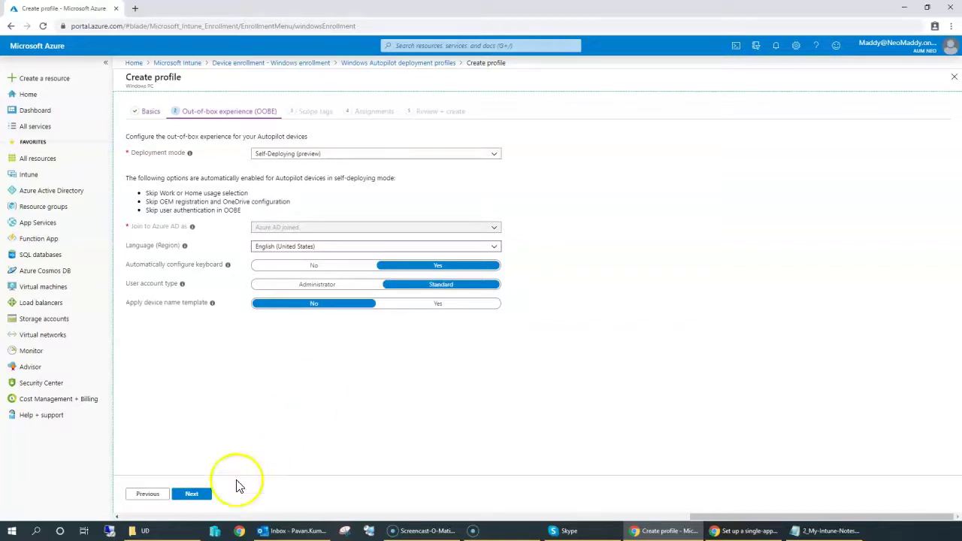
left_click(193, 496)
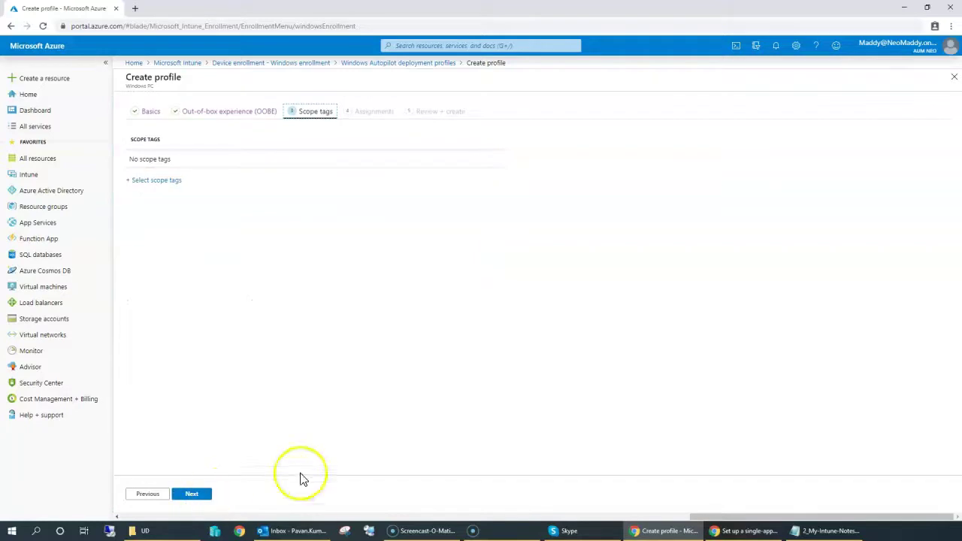
left_click(192, 494)
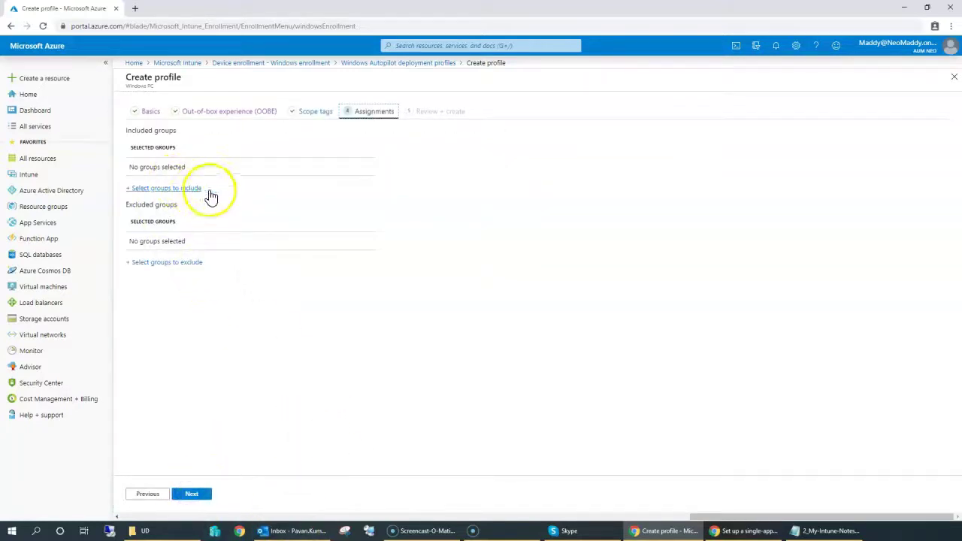
- Open Azure Active Directory in a new browser tab, keeping the Assignments step open
left_click(166, 188)
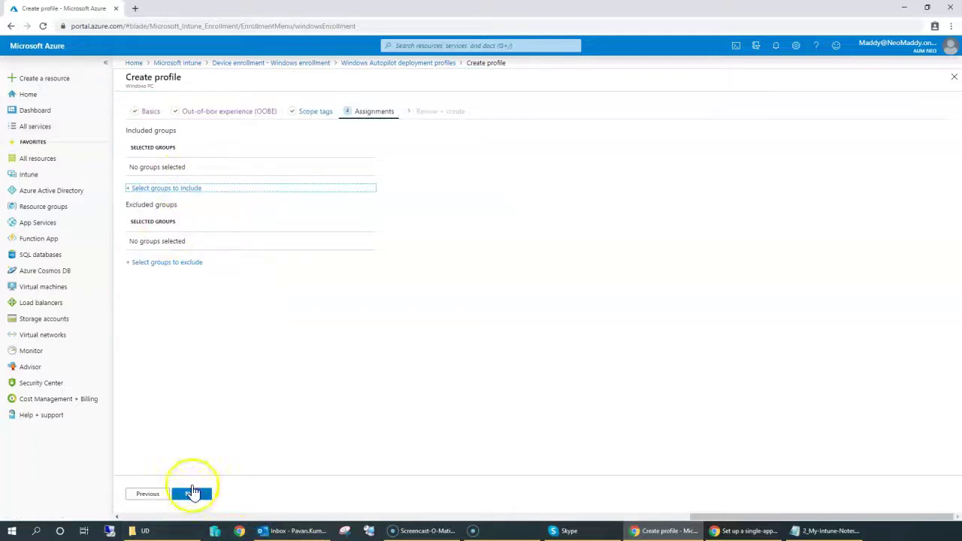
right_click(73, 199)
left_click(83, 202)
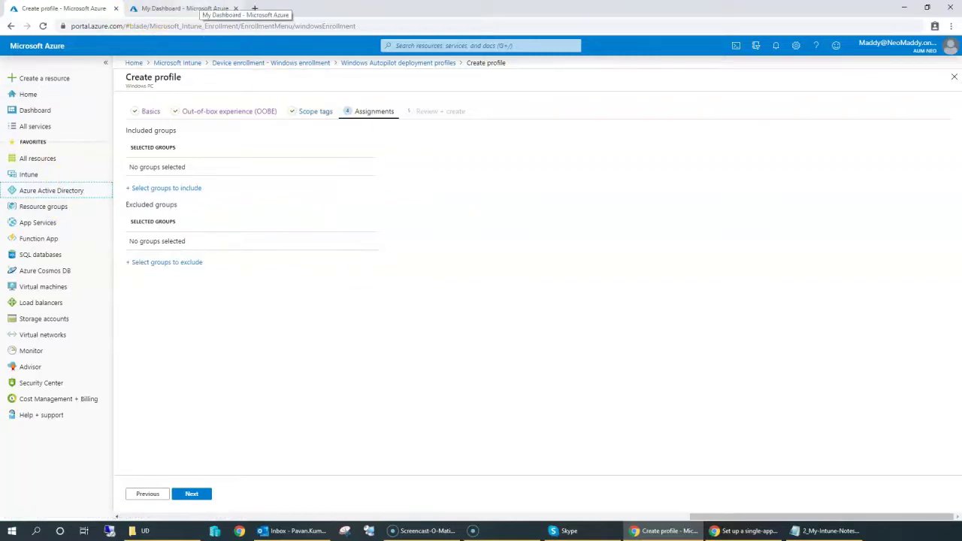
- Under Groups, create a Security group named 'SelfDeployment' with Assigned membership
left_click(197, 8)
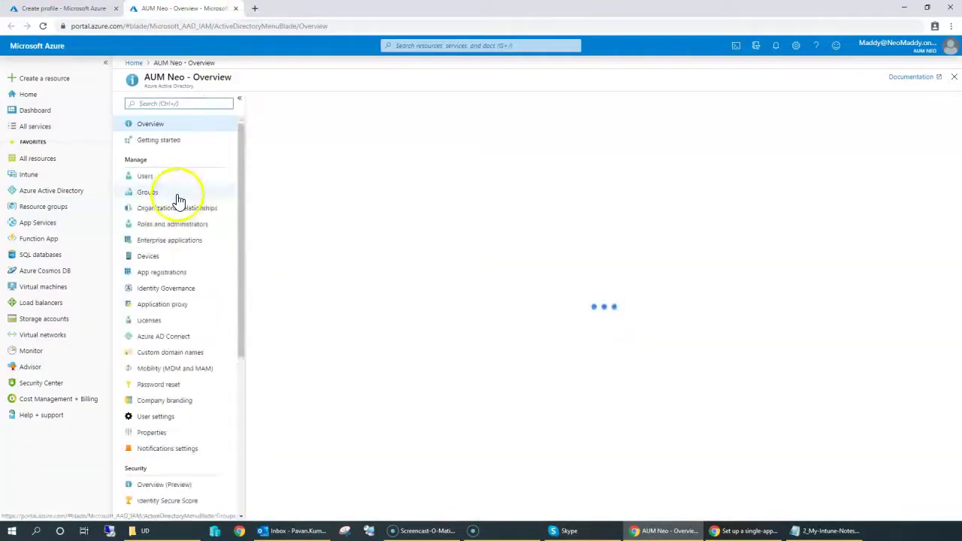
left_click(178, 197)
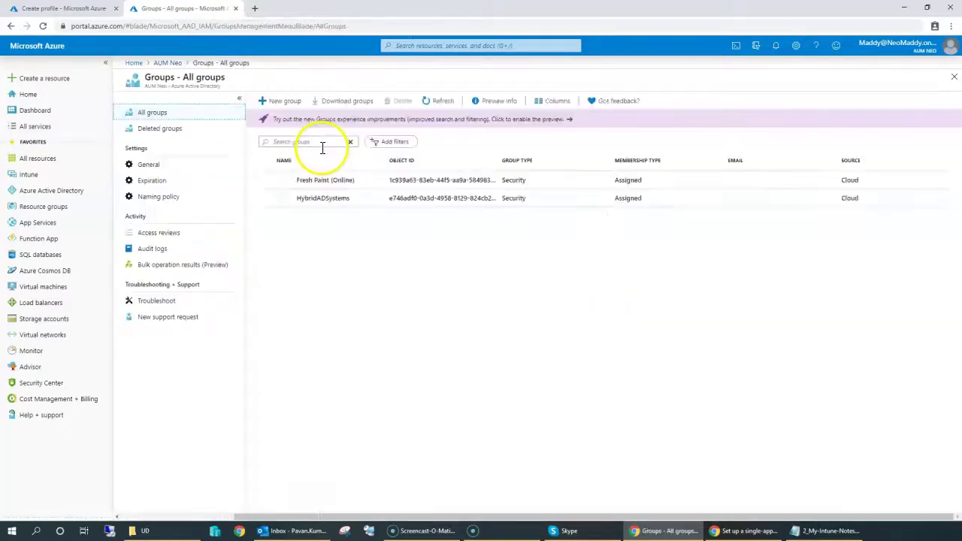
left_click(289, 103)
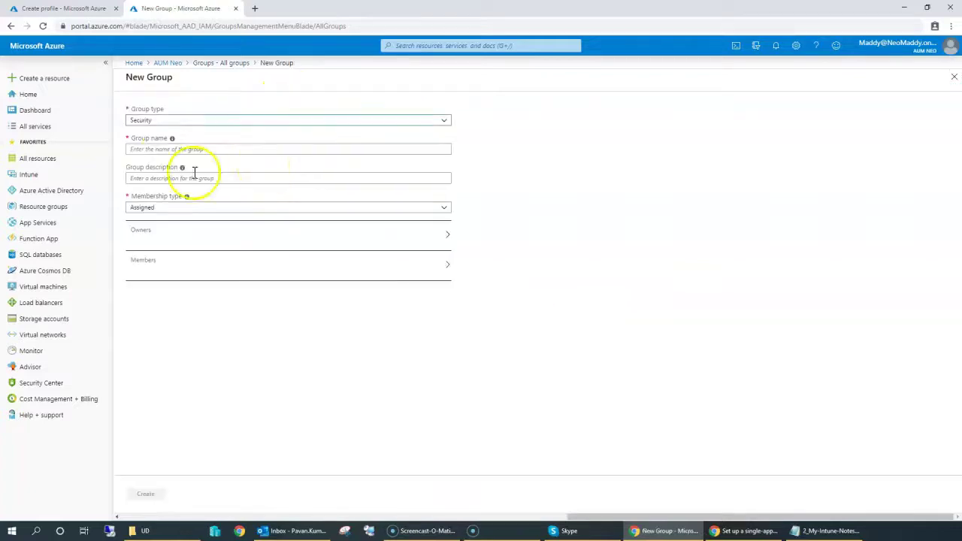
left_click(163, 149)
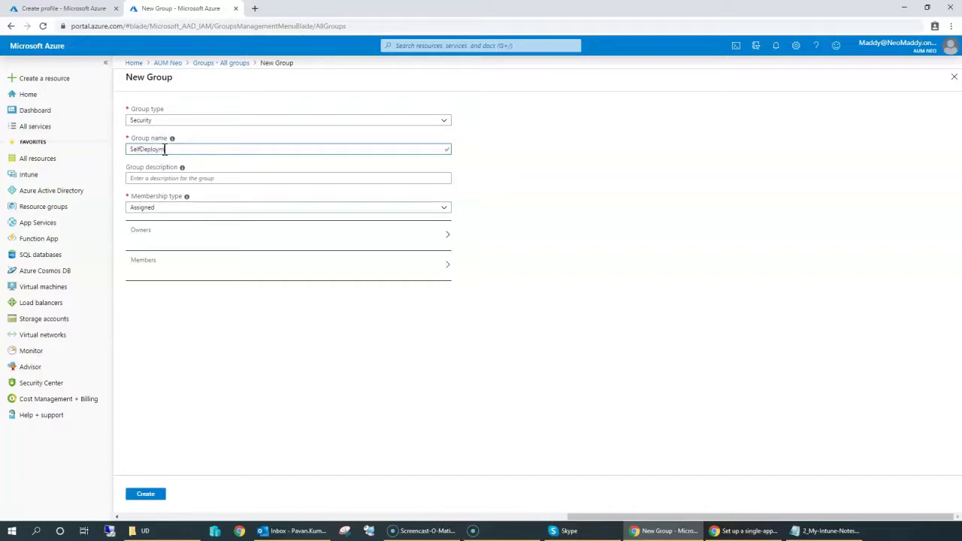
left_click_drag(181, 149, 78, 150)
key("ctrl+c")
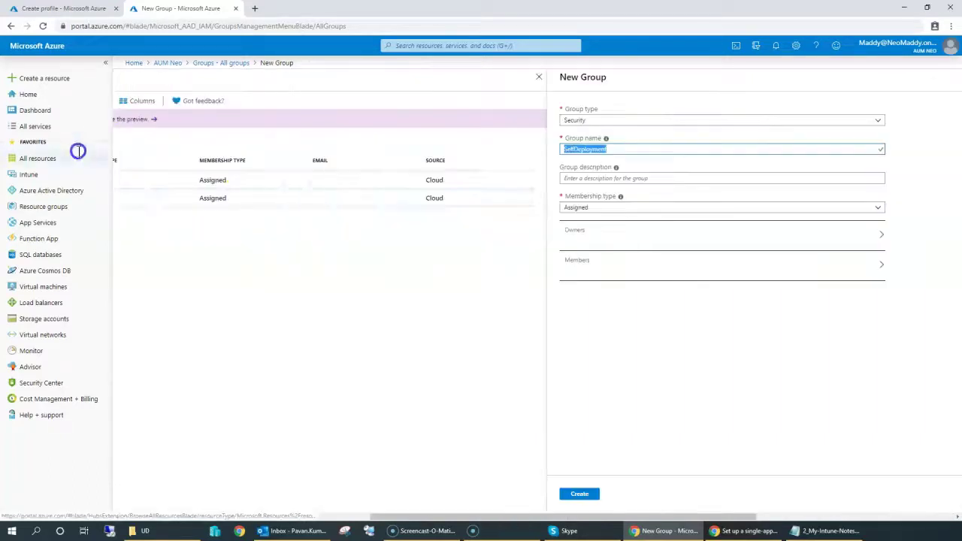
left_click_drag(651, 522, 801, 496)
left_click(250, 495)
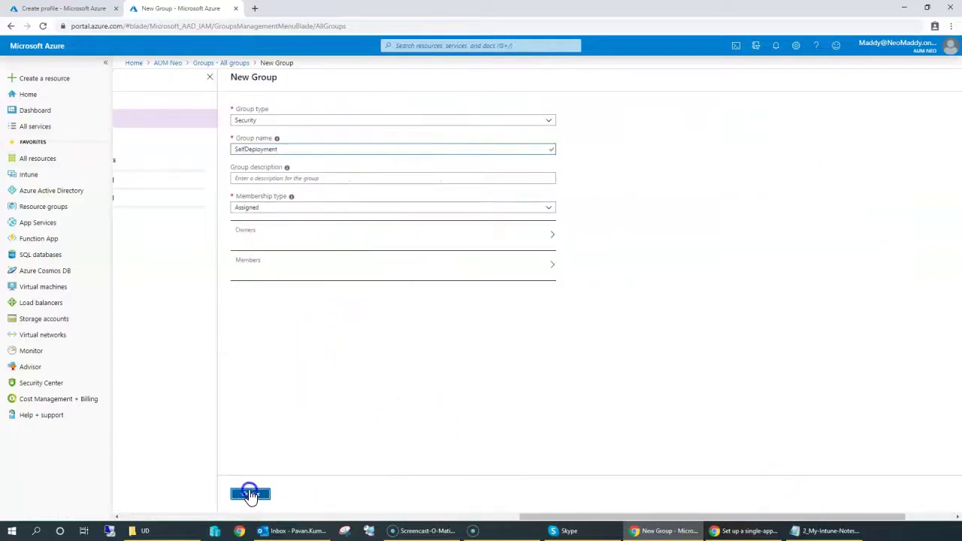
left_click(274, 178)
key("ctrl+v")
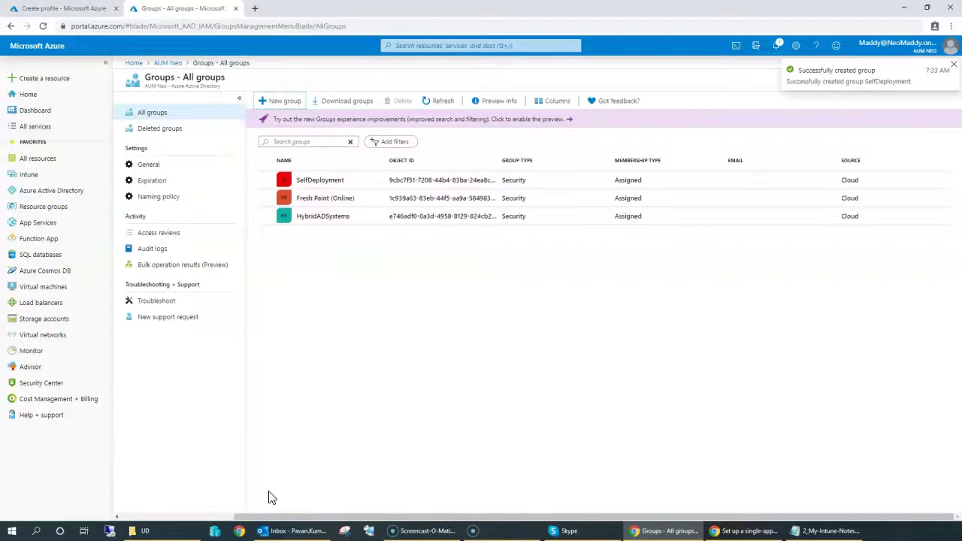
- Back in the profile wizard, include the SelfDeployment group and proceed to Review + create
left_click(63, 8)
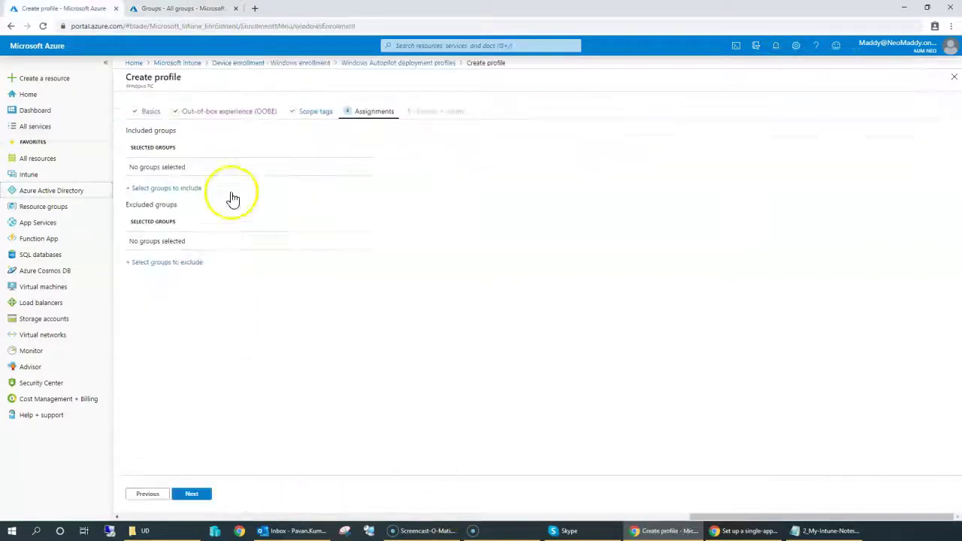
left_click(180, 188)
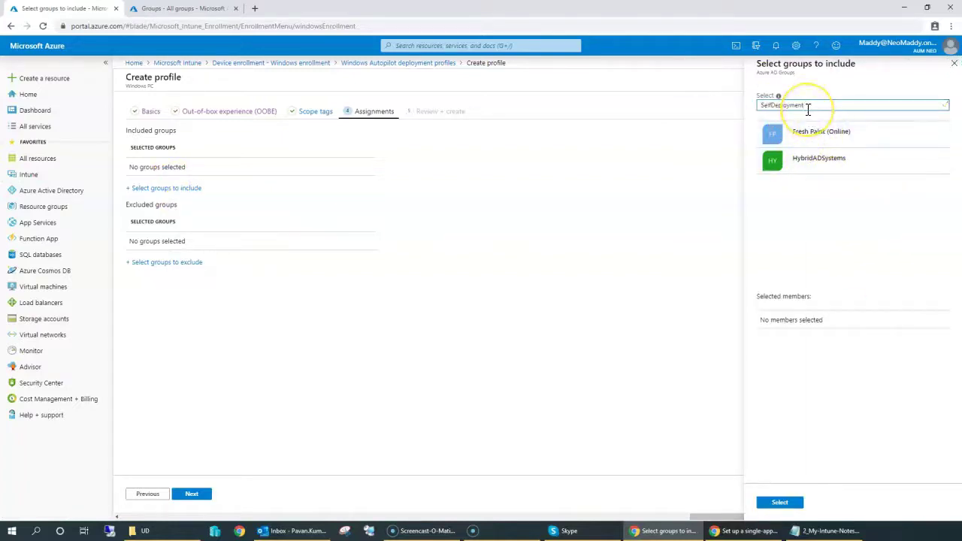
type("SelfDeployment")
left_click(802, 142)
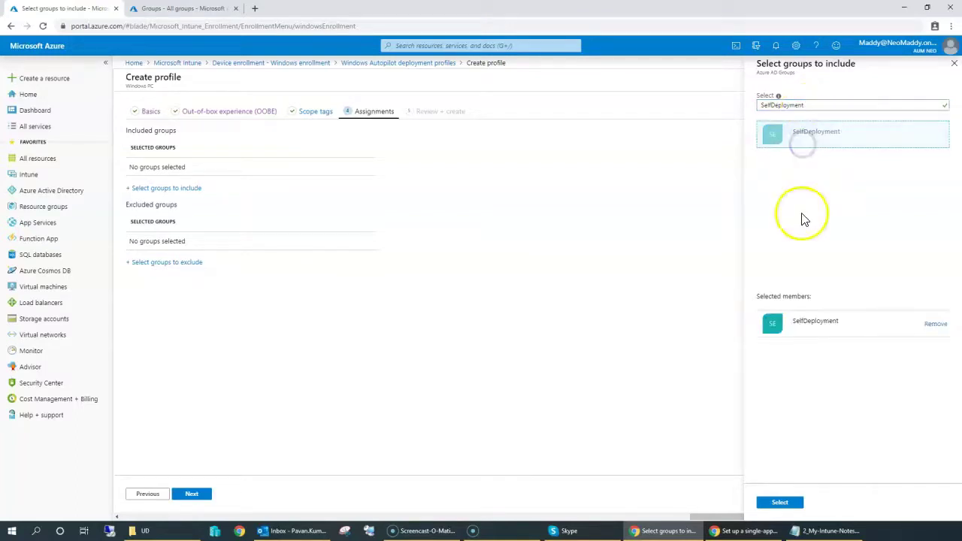
left_click(779, 501)
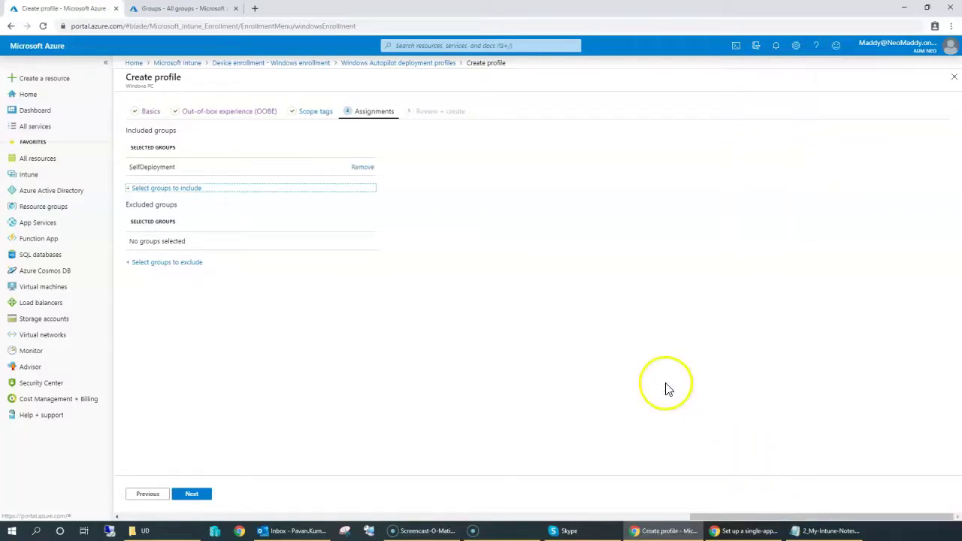
left_click(200, 494)
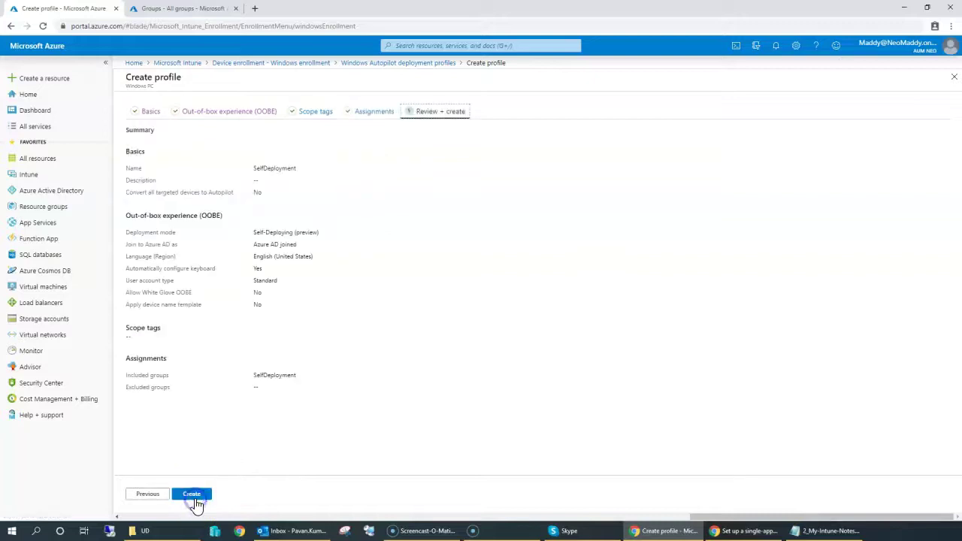
- Check the summary's group, keyboard, join type and language, then create the profile
left_click(256, 377)
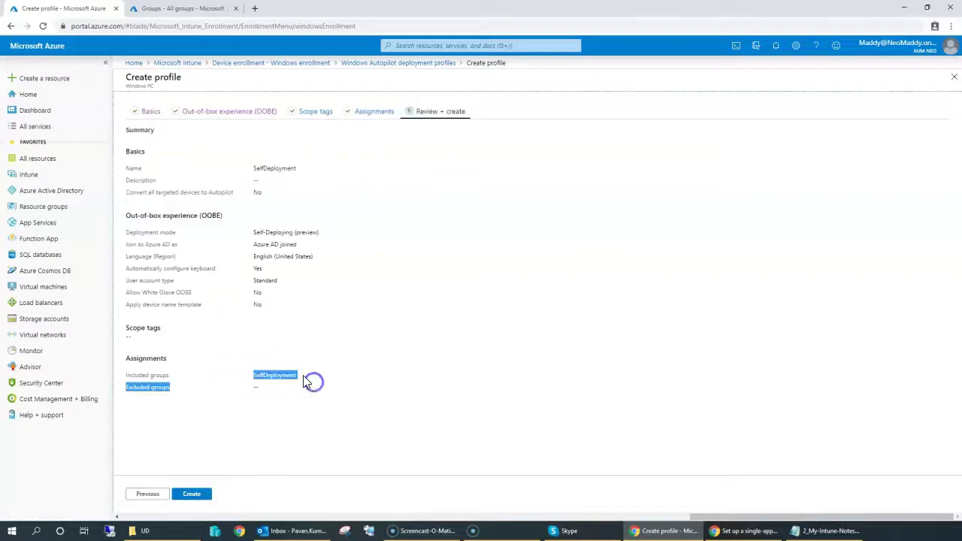
left_click(249, 272)
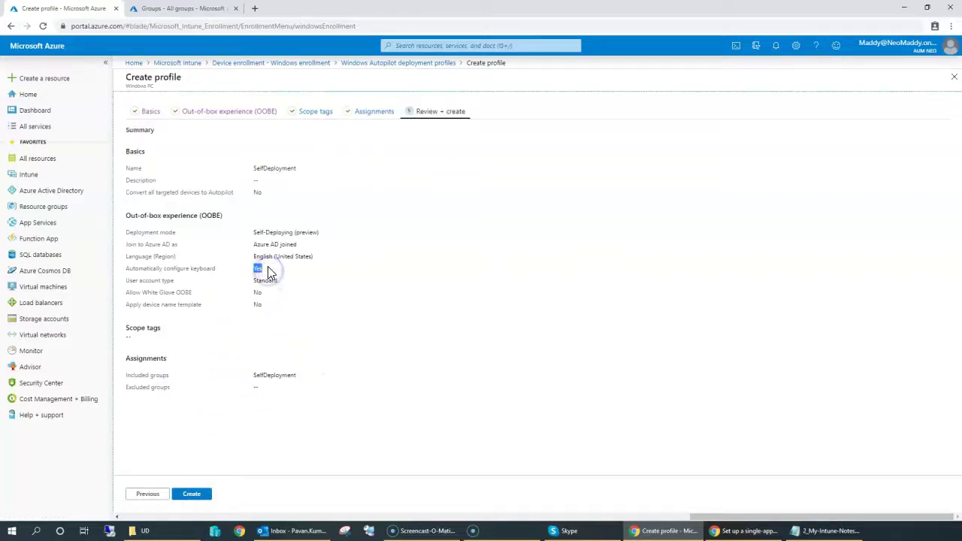
left_click_drag(269, 273, 275, 246)
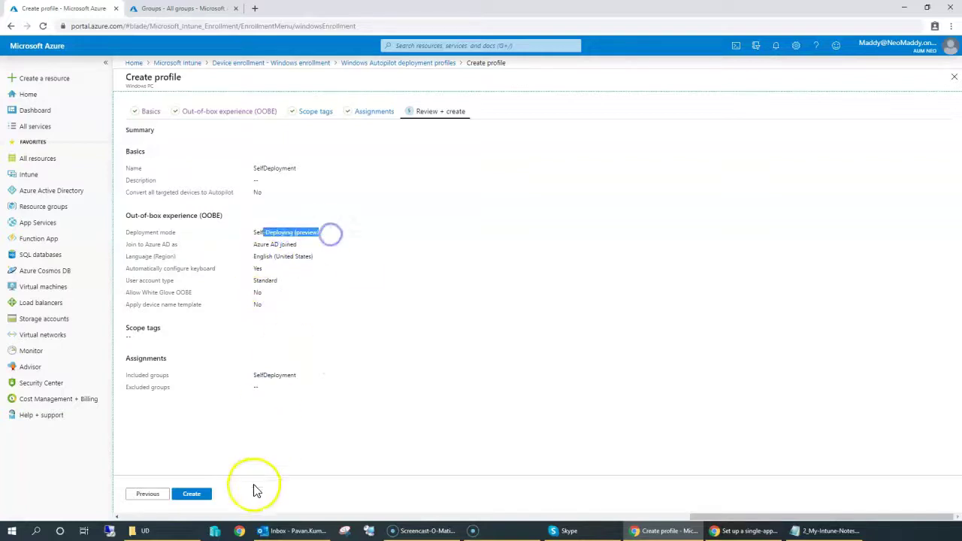
left_click(197, 494)
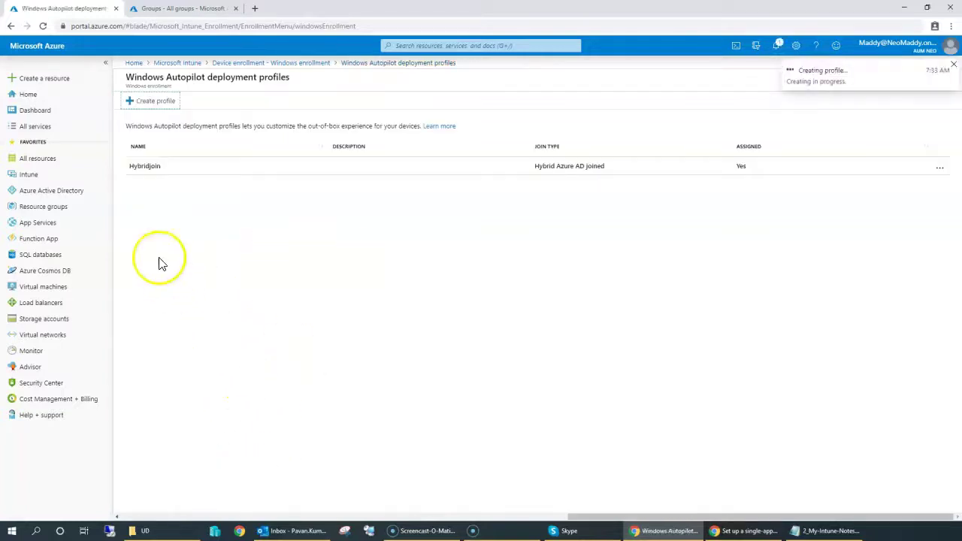
left_click(32, 175)
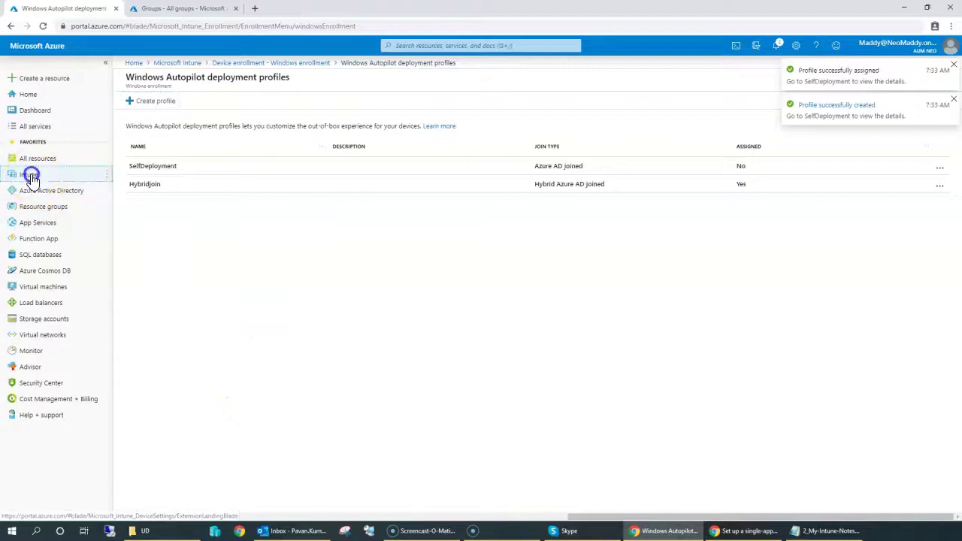